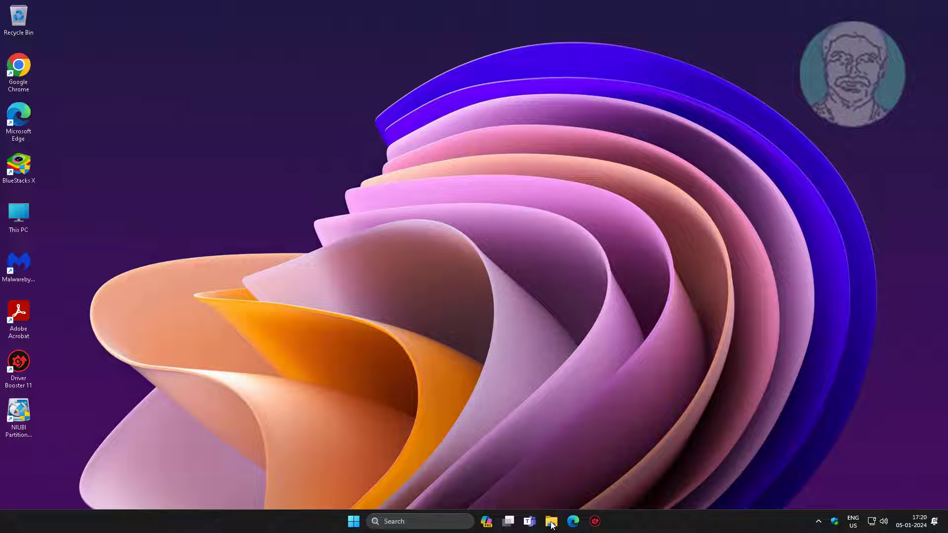
Open Local Disk (C:) and turn on 'Show hidden files, folders, and drives' in Folder Options
left_click(552, 523)
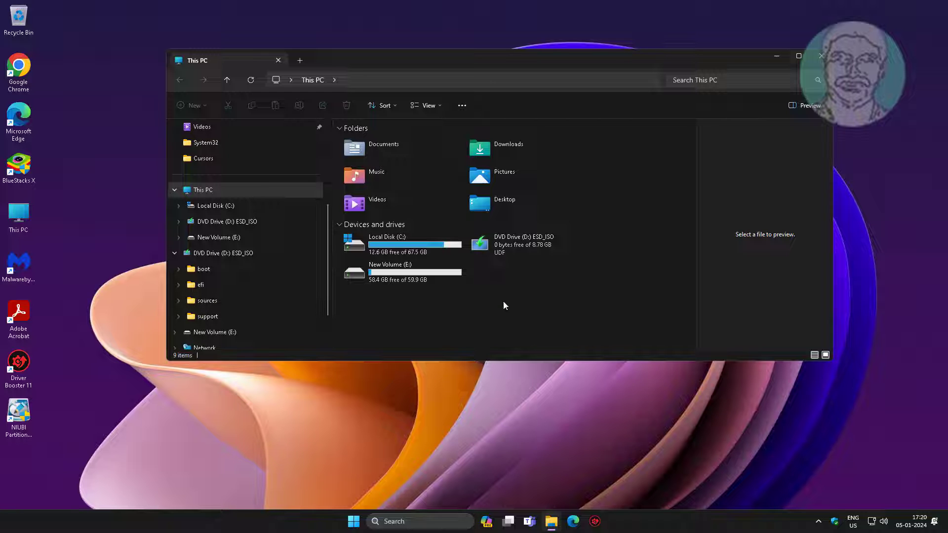
double_click(422, 245)
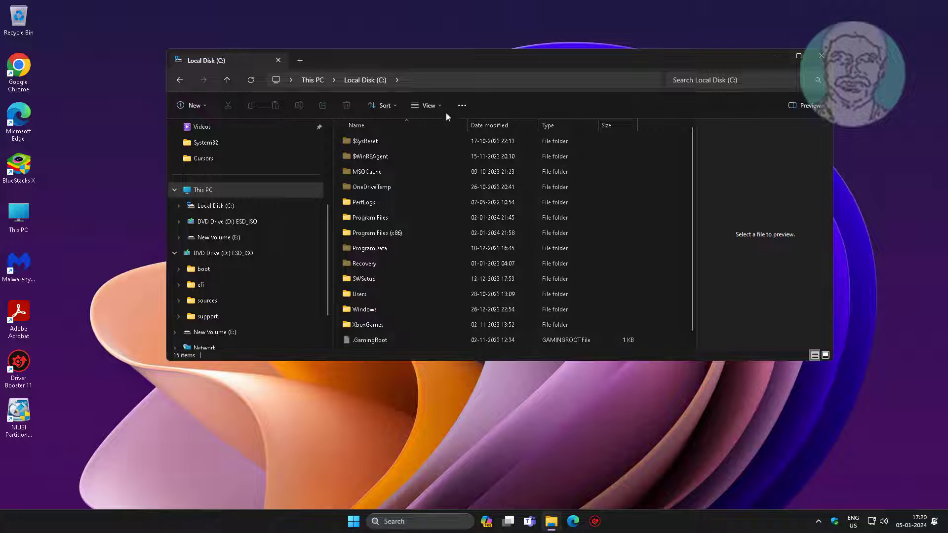
left_click(461, 106)
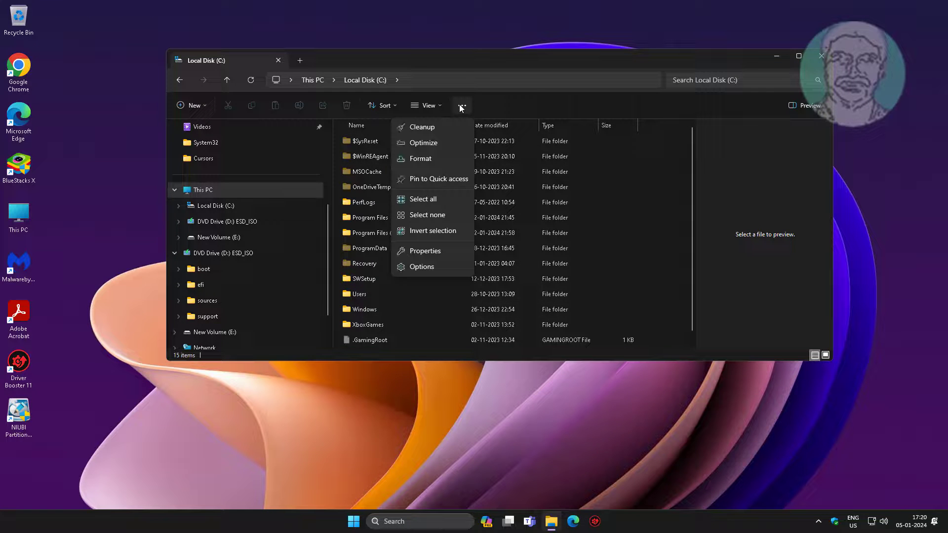
left_click(425, 268)
left_click(215, 151)
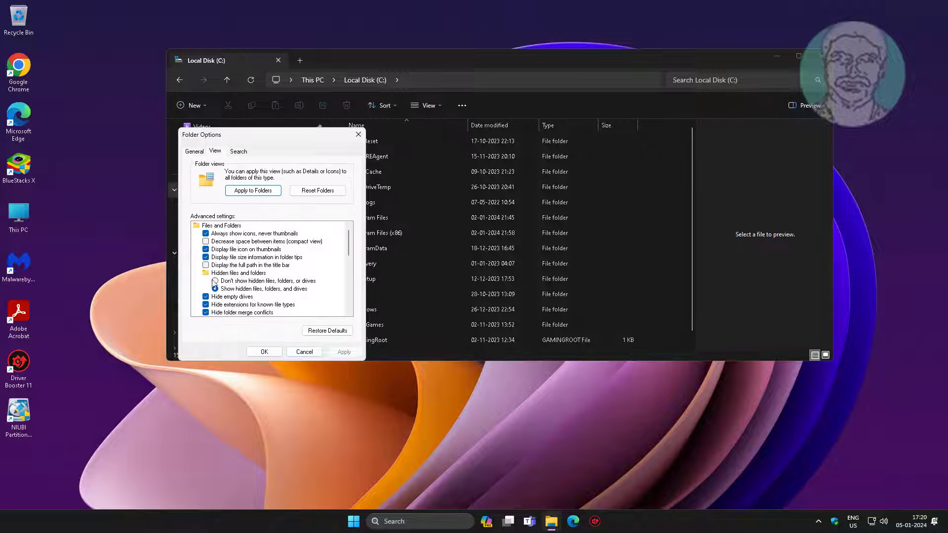
left_click(232, 288)
left_click(350, 355)
left_click(272, 354)
Browse into ProgramData\Microsoft\Windows Defender on drive C:
double_click(387, 248)
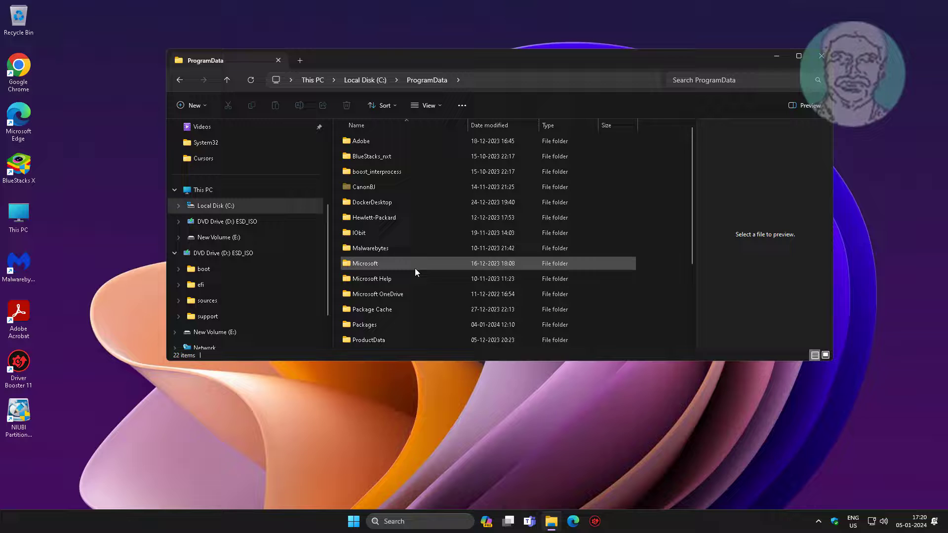
mouse_move(394, 262)
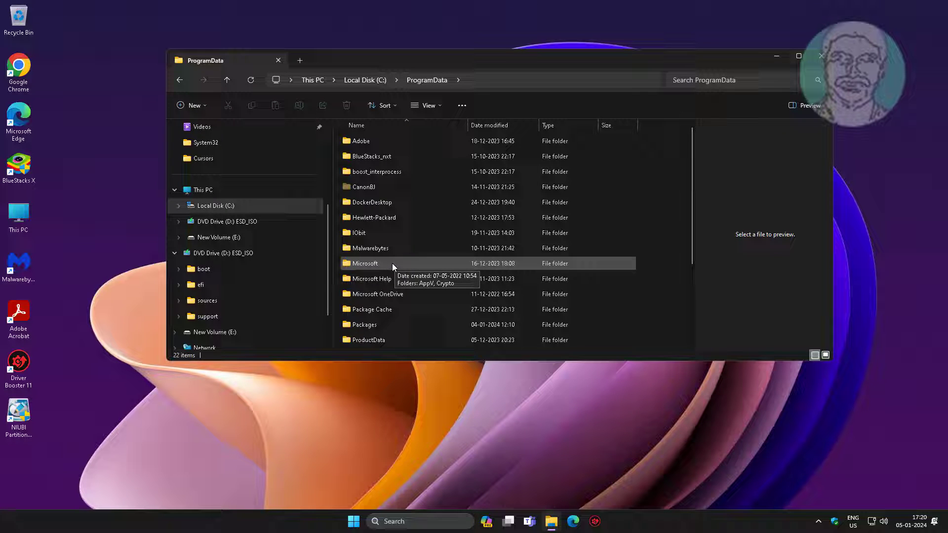
double_click(392, 262)
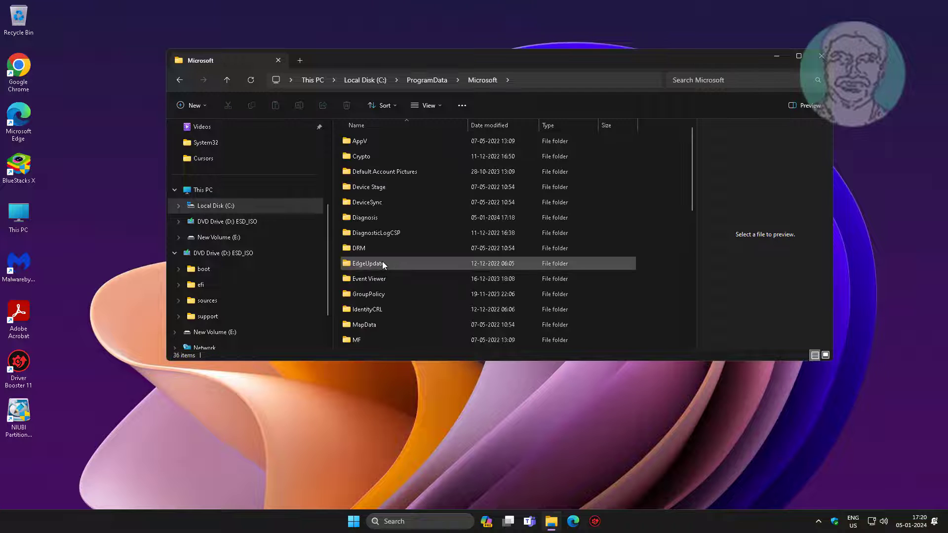
left_click(392, 266)
key("w")
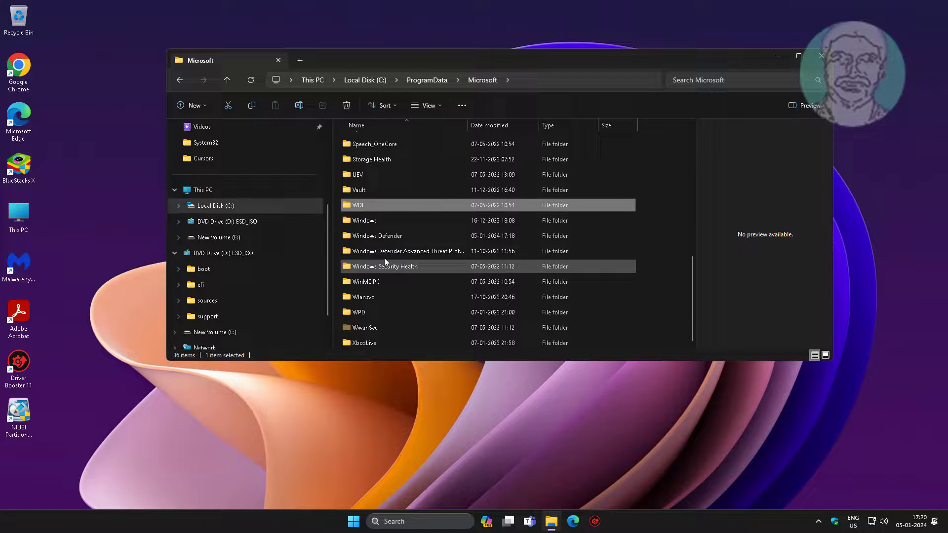
double_click(390, 236)
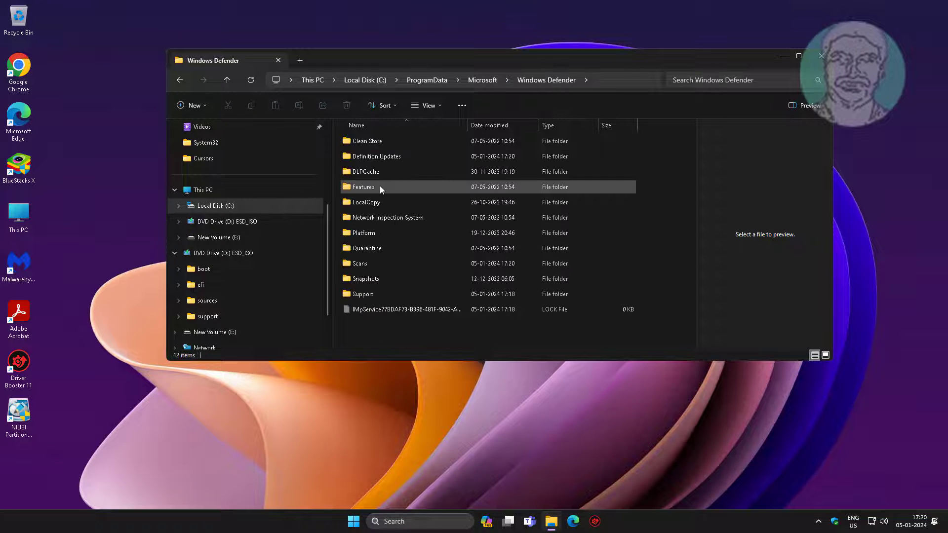
Try opening the Scans folder and its security settings, then dismiss the access-denied message
double_click(364, 265)
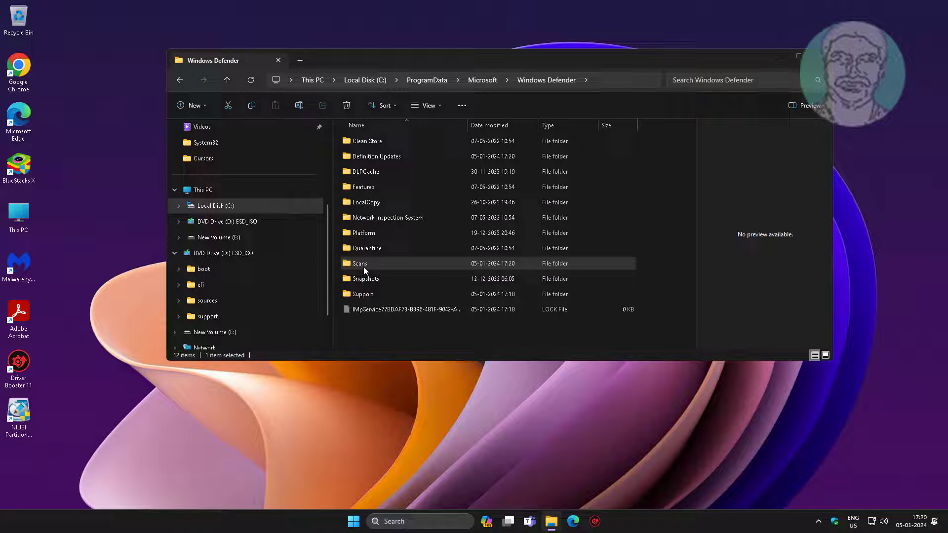
left_click(482, 272)
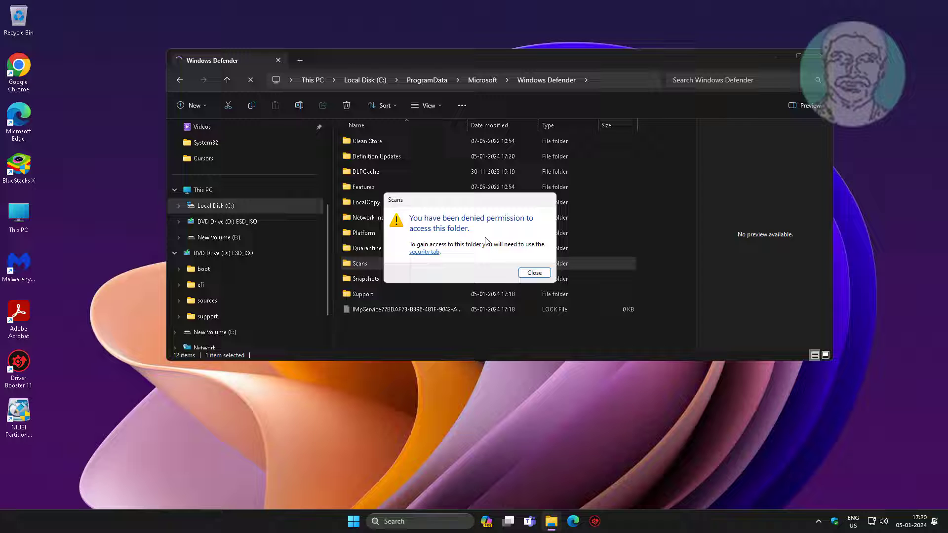
left_click(428, 252)
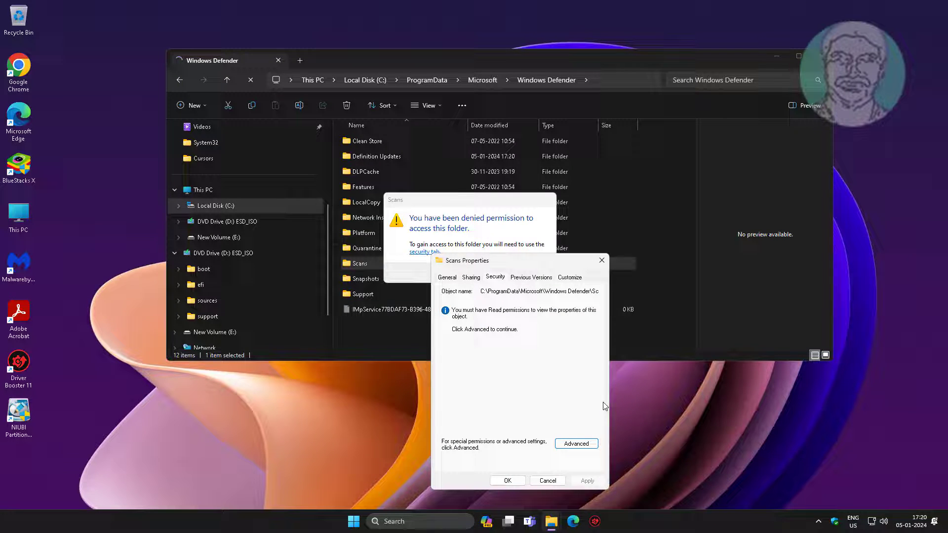
left_click(586, 442)
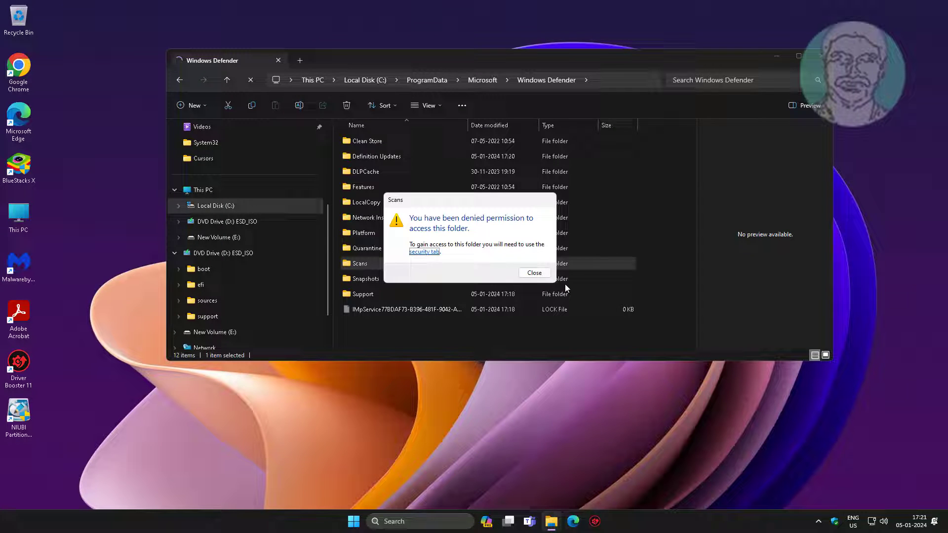
left_click(534, 272)
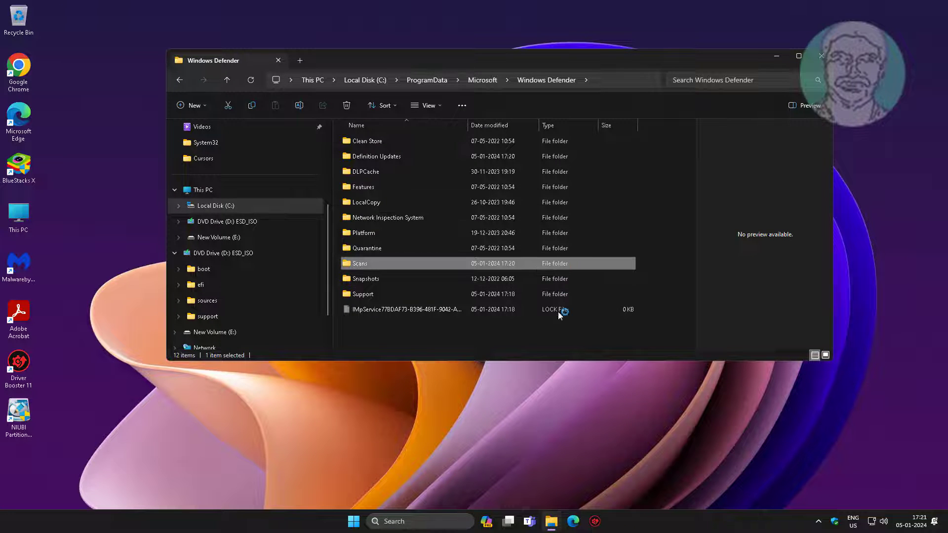
Launch System Configuration via msconfig and enable Safe boot on the Boot tab
left_click(777, 59)
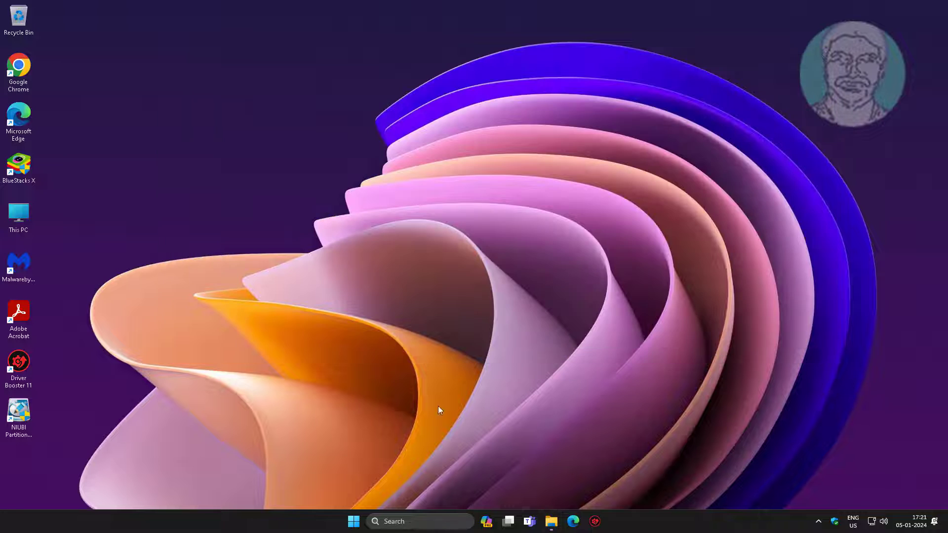
left_click(417, 518)
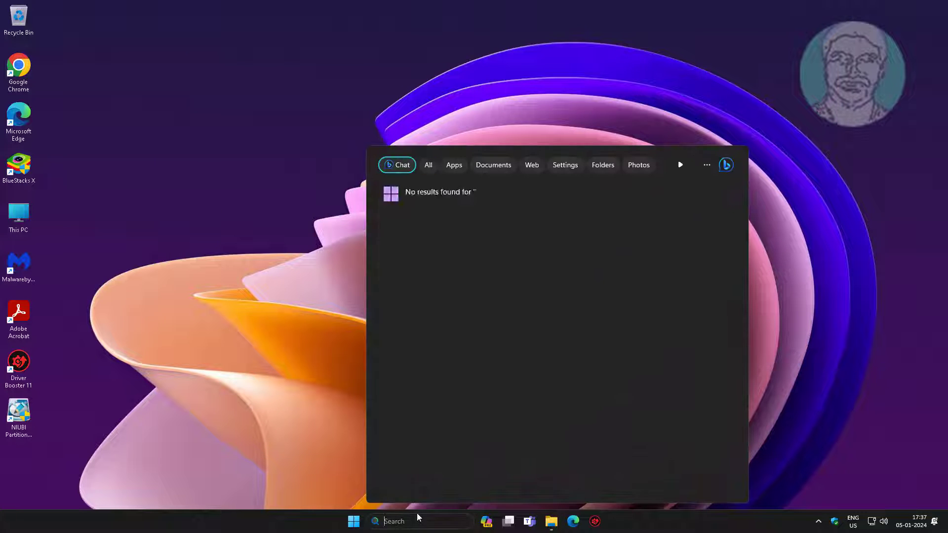
type("msconfig")
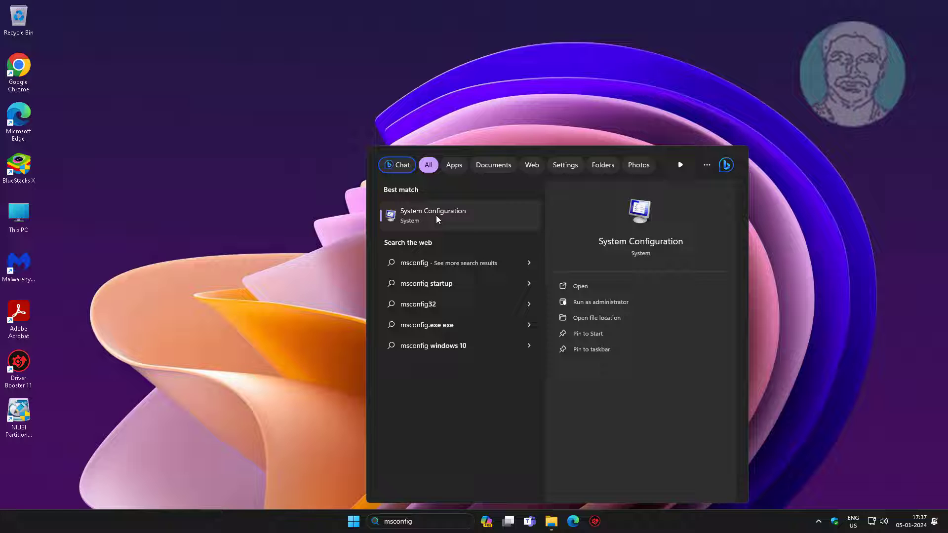
left_click(437, 215)
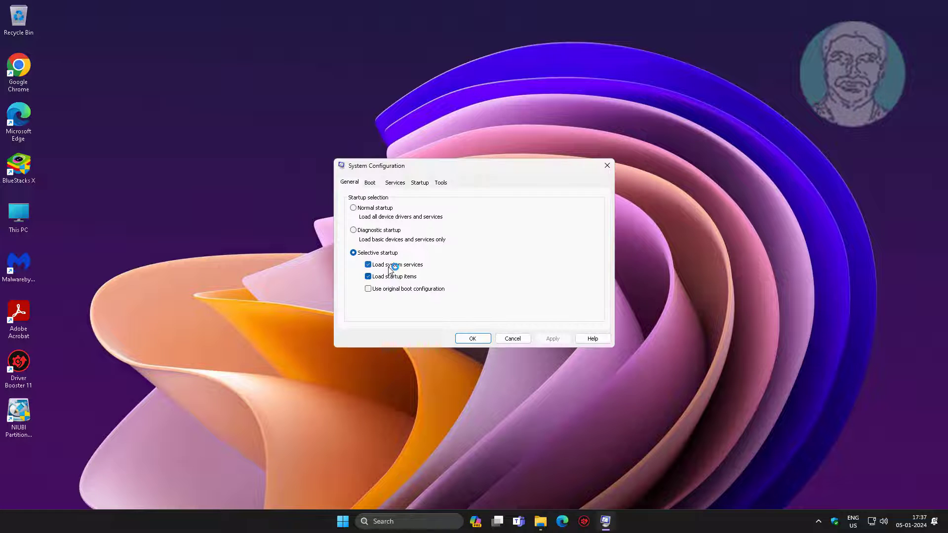
left_click(370, 182)
left_click(370, 277)
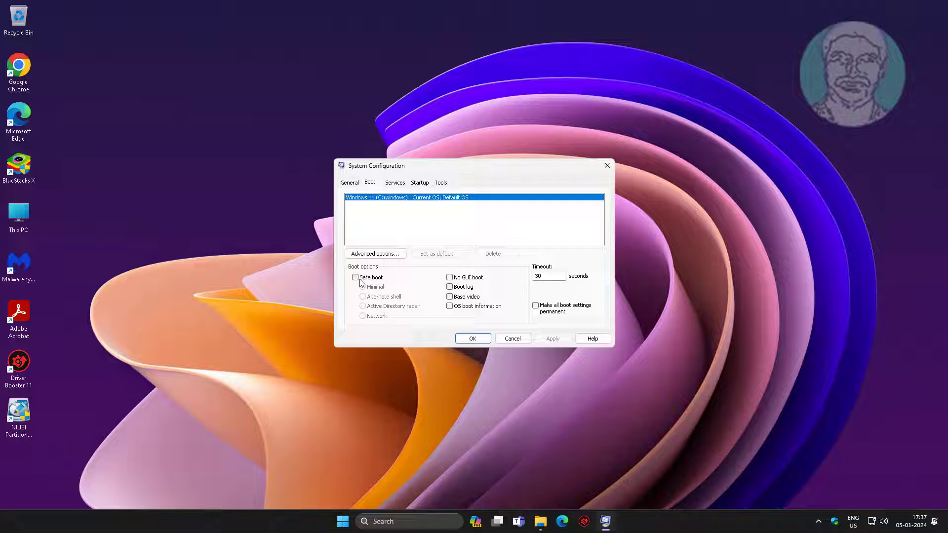
left_click(552, 338)
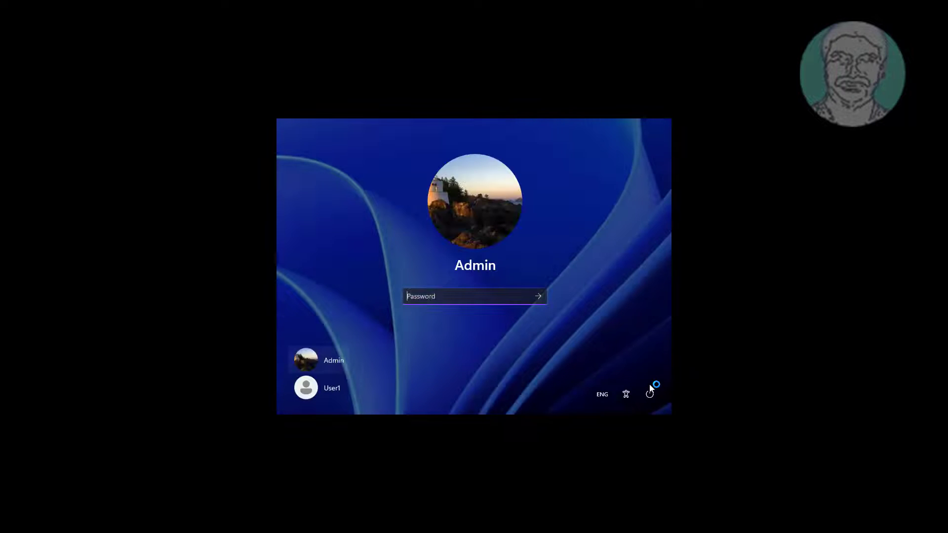
Enter the account password to sign in to the Safe Mode desktop
type("••••••")
key("Return")
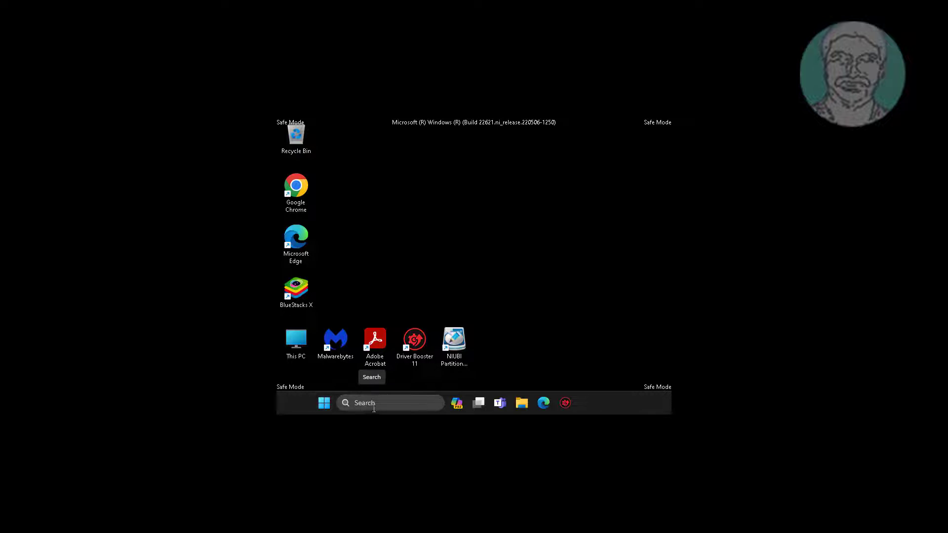
Open Local Disk (C:) in File Explorer and dismiss the view options menu
left_click(522, 403)
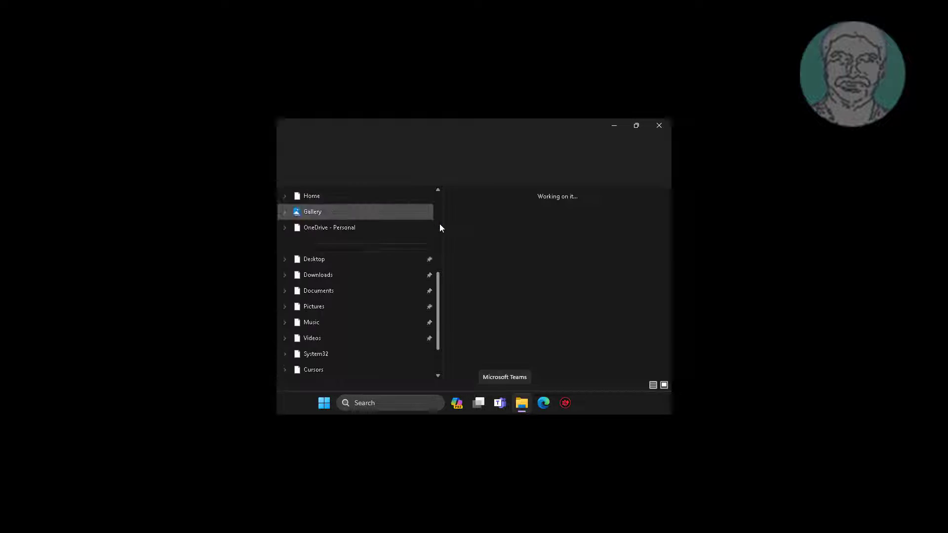
left_click(318, 246)
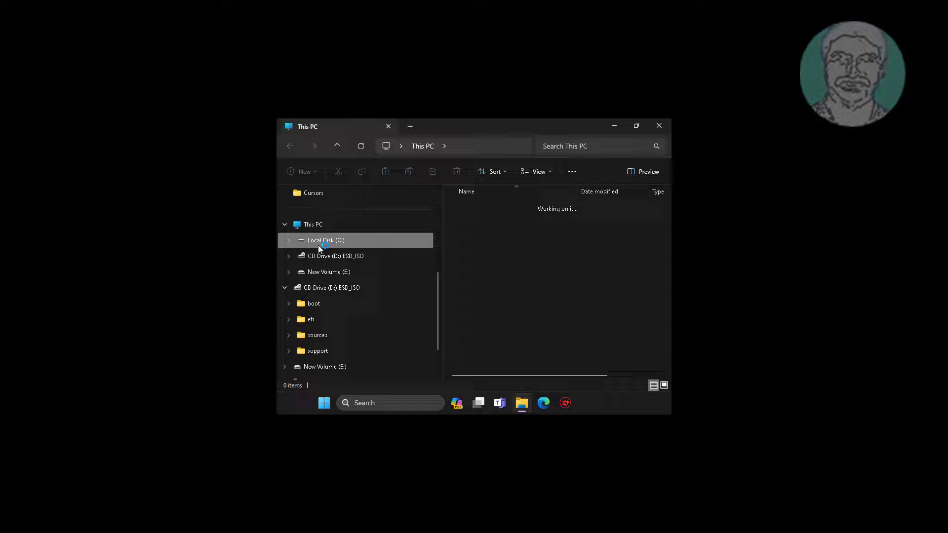
left_click(539, 173)
mouse_move(538, 357)
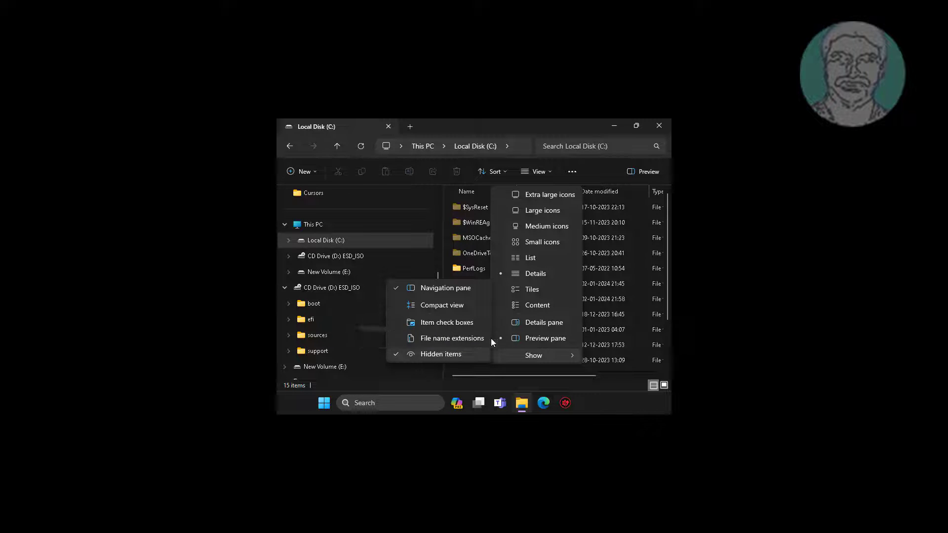
left_click(523, 132)
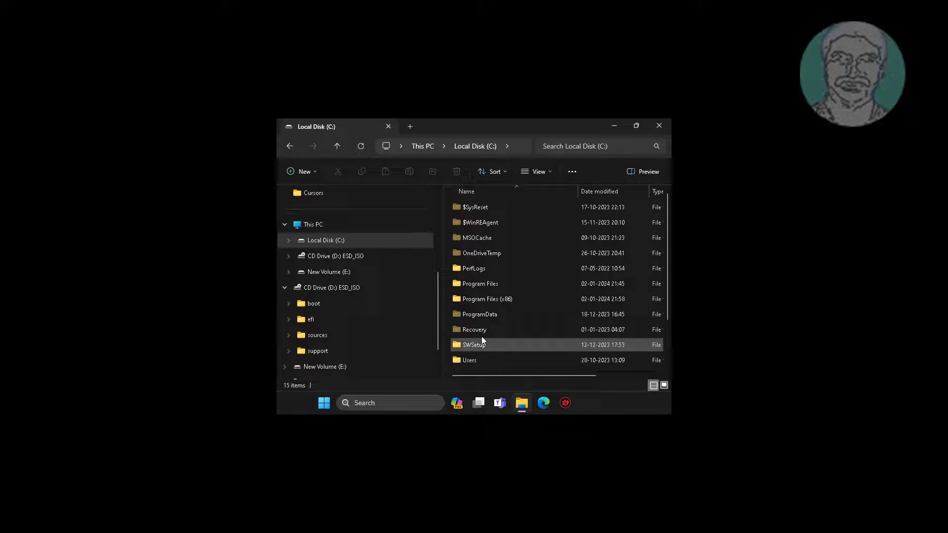
Navigate through ProgramData and Microsoft into the Windows Defender folder
double_click(481, 315)
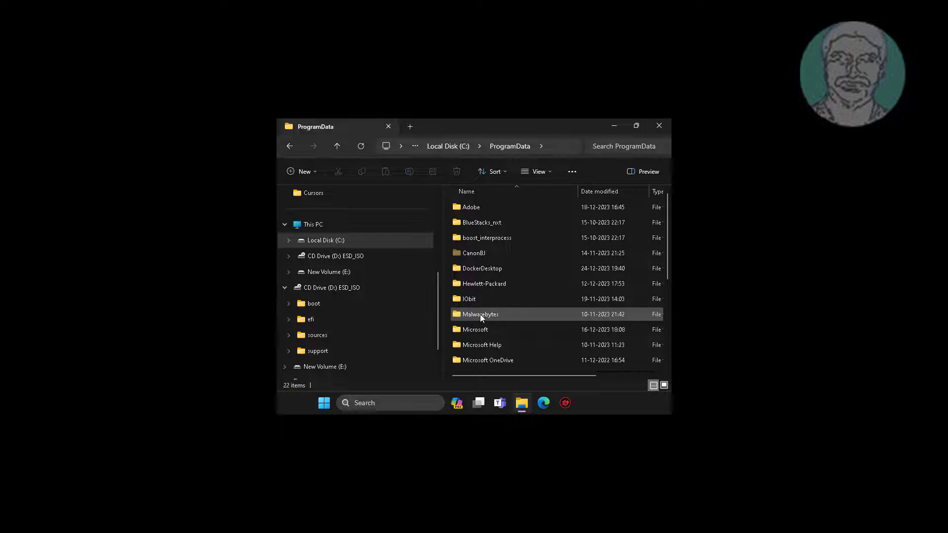
left_click(478, 330)
double_click(478, 330)
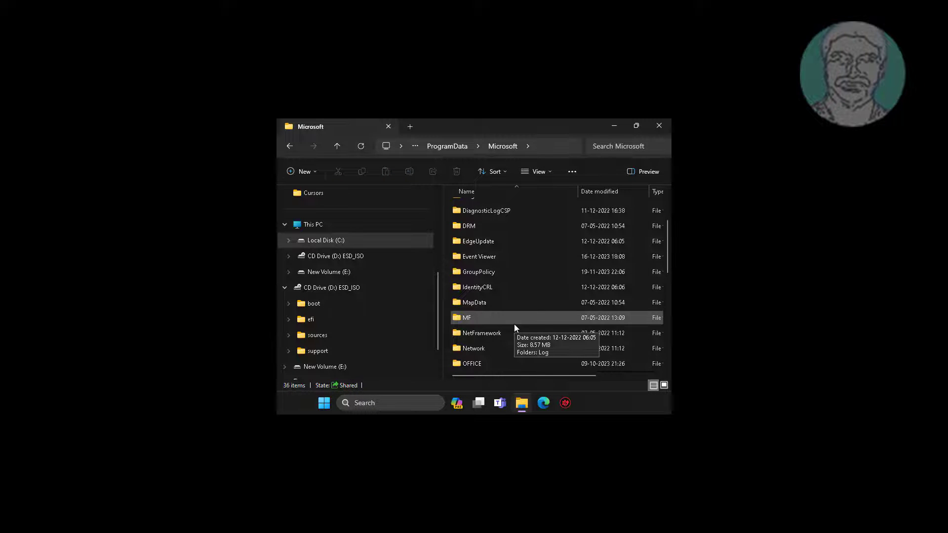
scroll(514, 324, "down", 3)
scroll(514, 324, "up", 1)
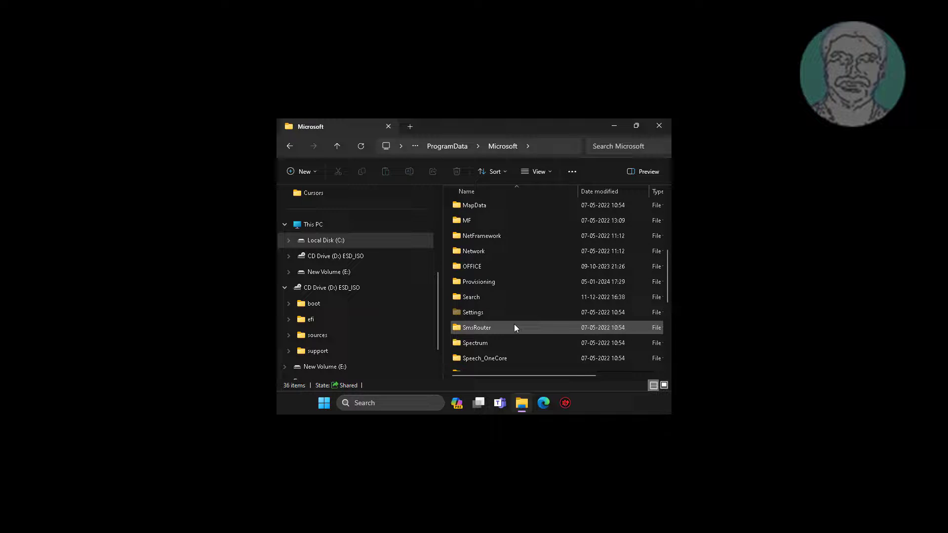
scroll(514, 324, "down", 5)
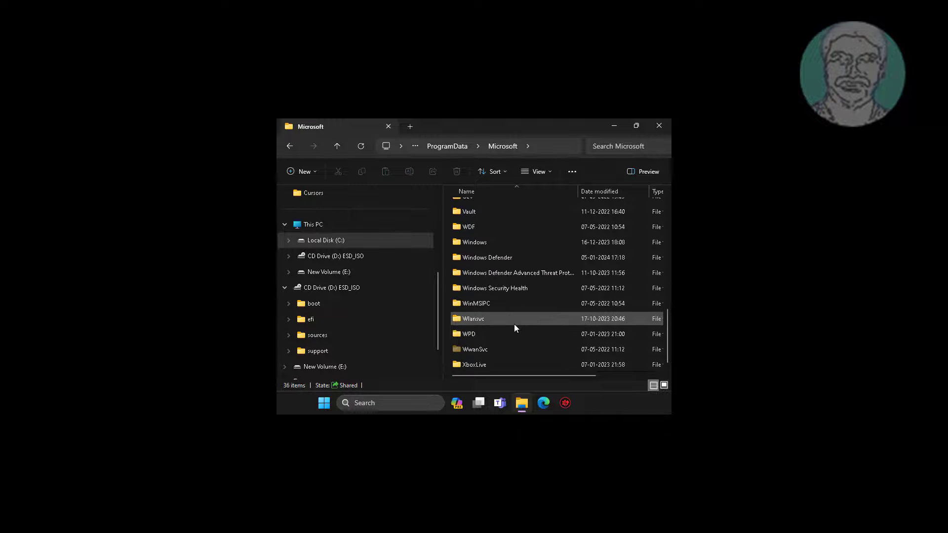
double_click(502, 257)
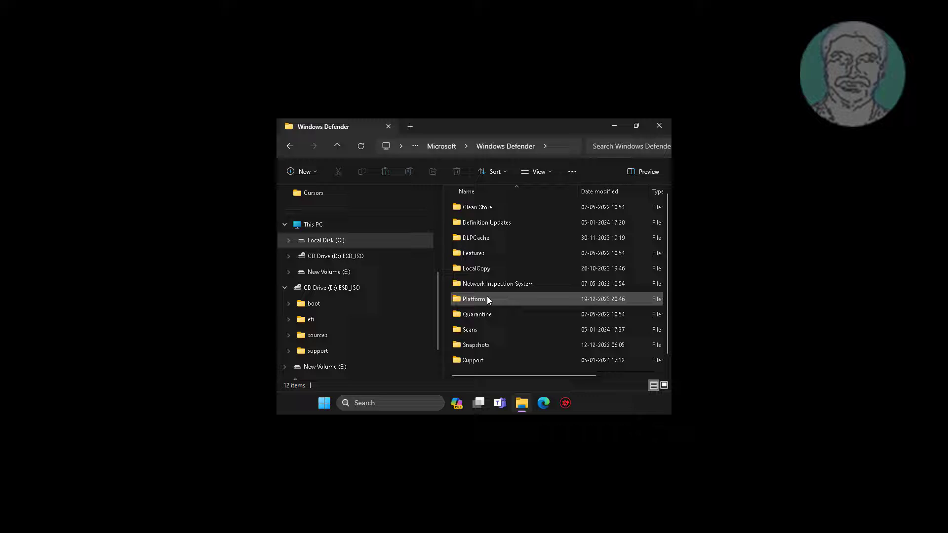
scroll(491, 301, "down", 1)
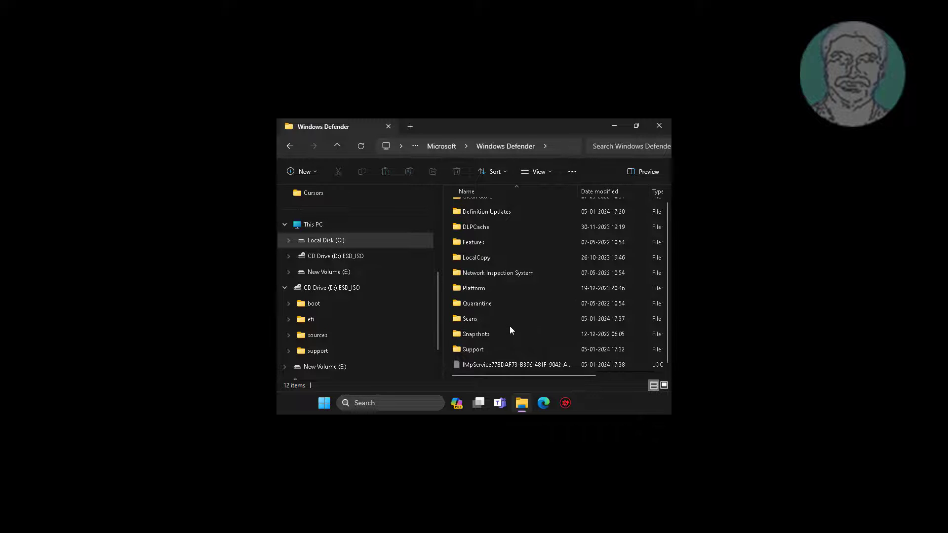
Open Scans\History\Service and delete both its files, History and Unknown
double_click(481, 320)
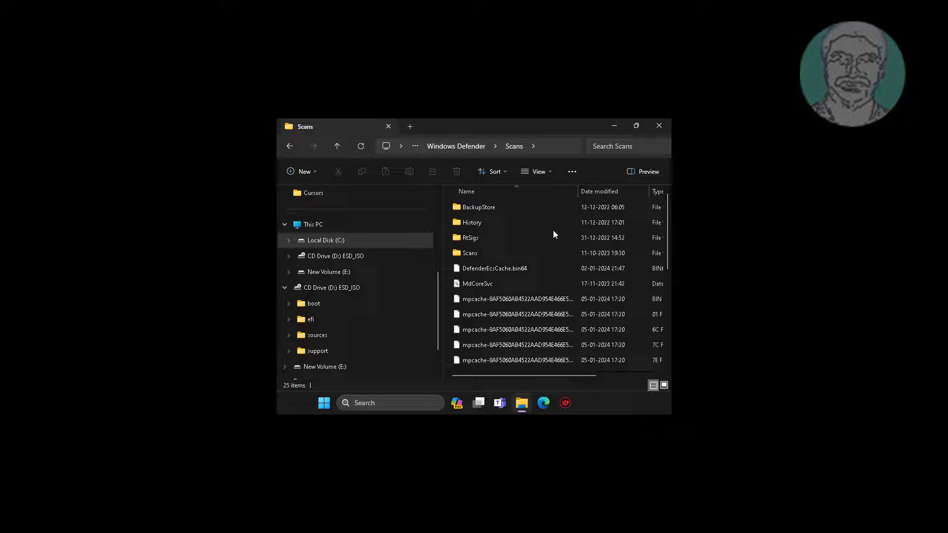
double_click(485, 221)
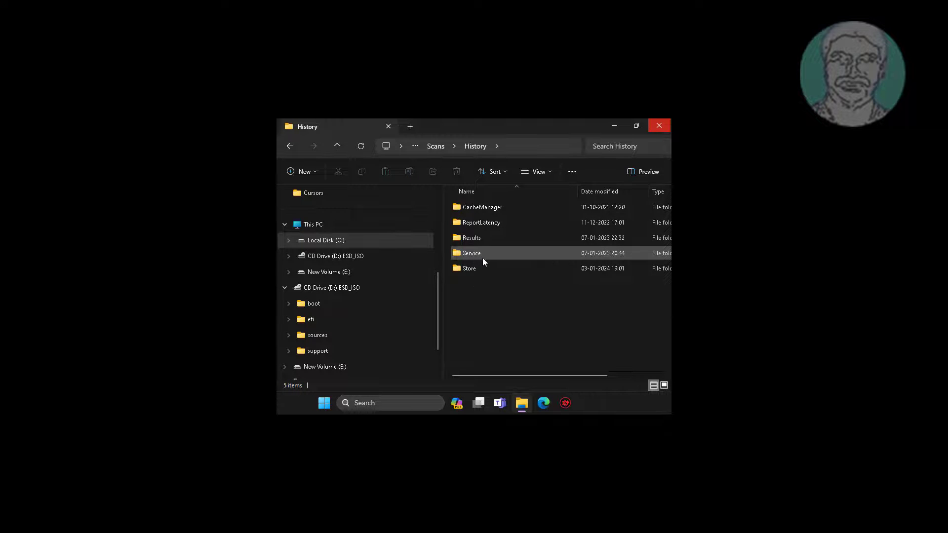
double_click(482, 253)
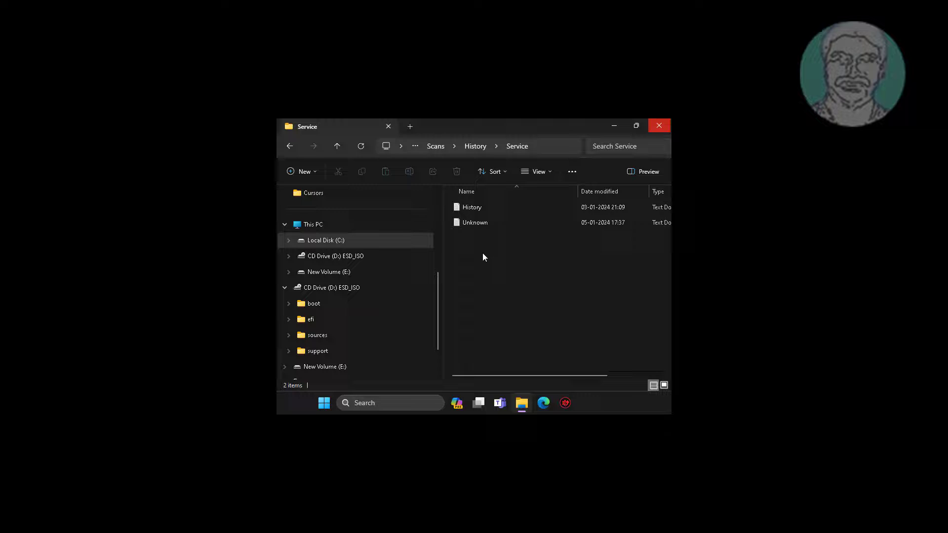
left_click_drag(514, 280, 472, 200)
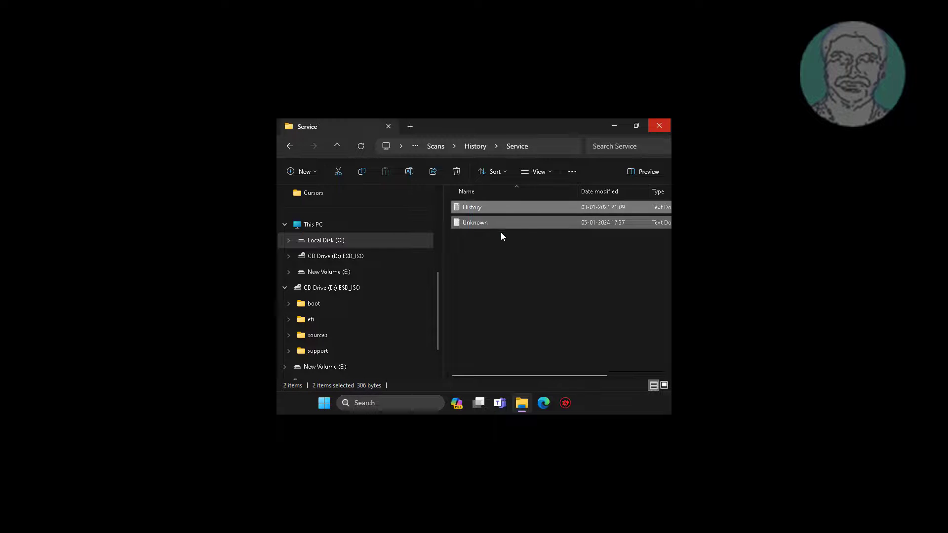
right_click(499, 226)
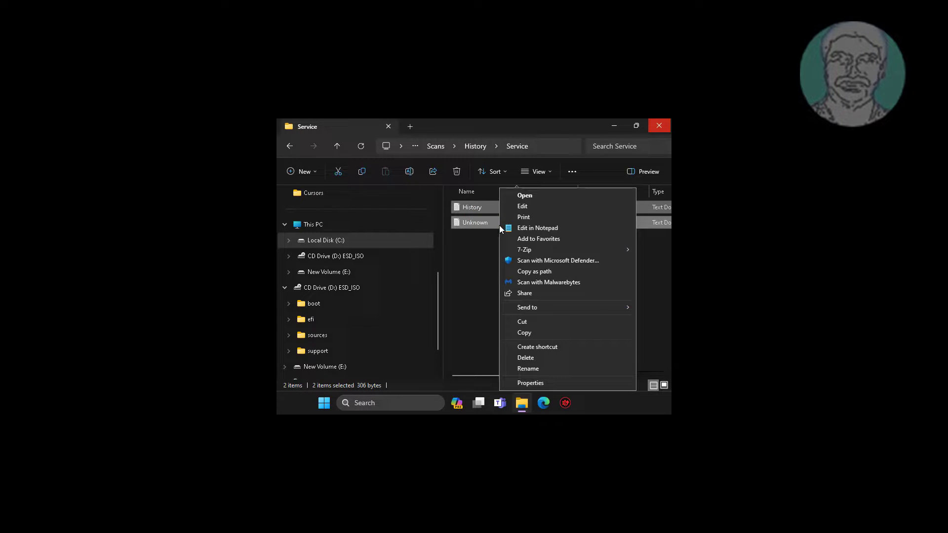
left_click(530, 359)
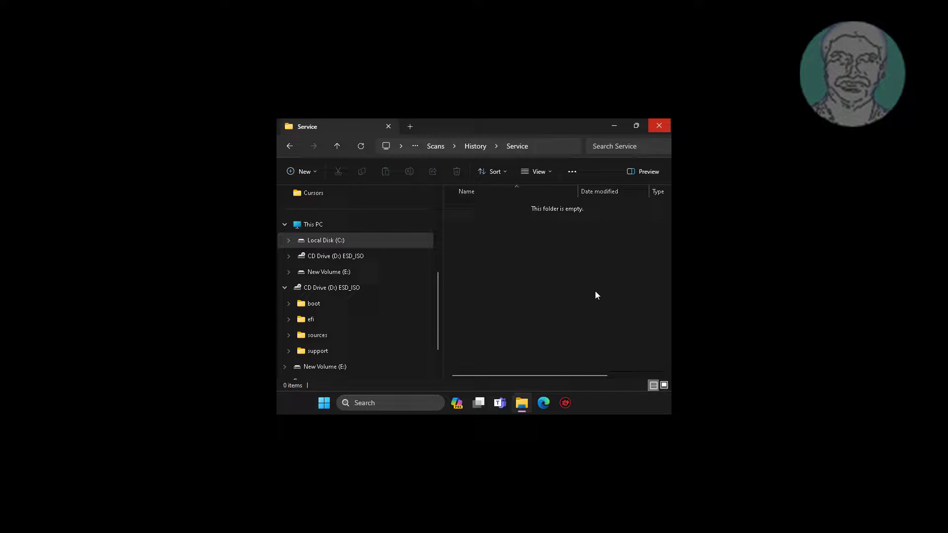
Close File Explorer and launch System Configuration from the Run prompt with mscon
left_click(660, 126)
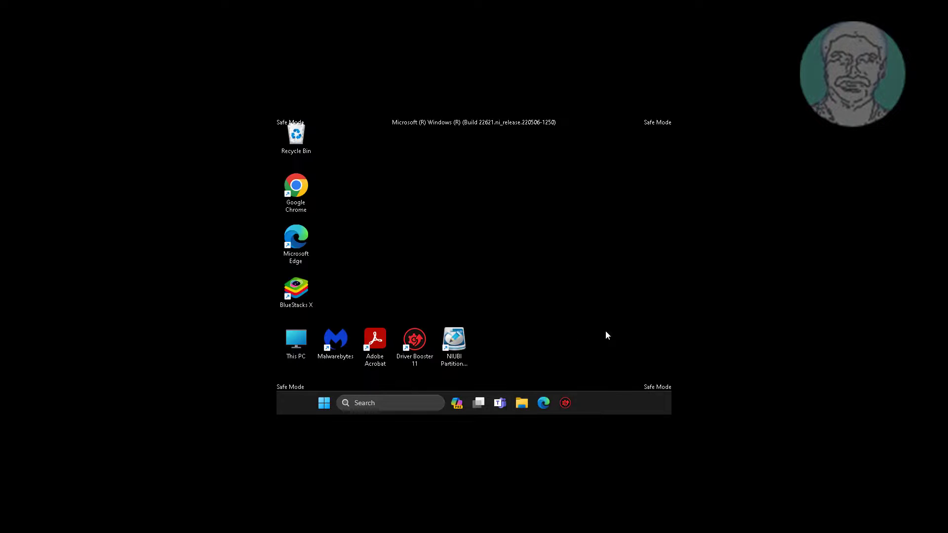
right_click(324, 404)
mouse_move(329, 366)
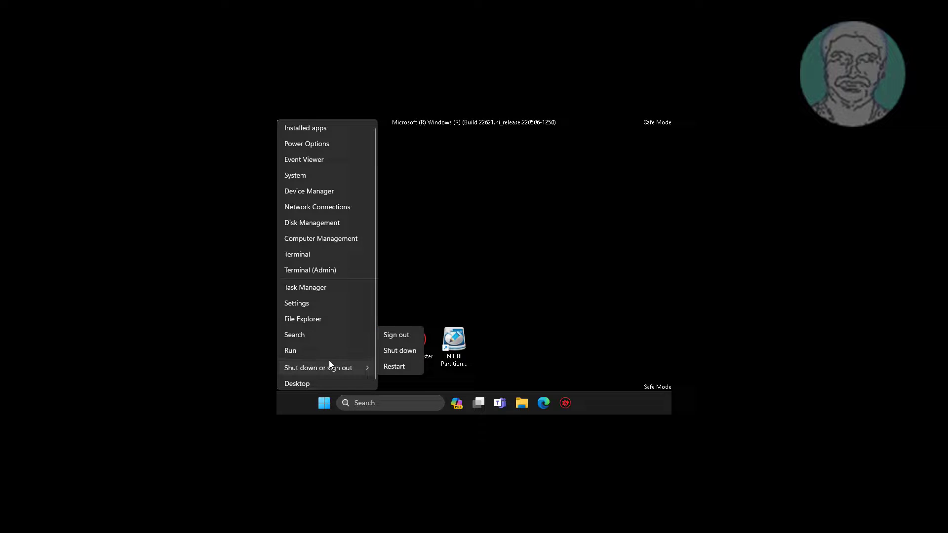
left_click(316, 350)
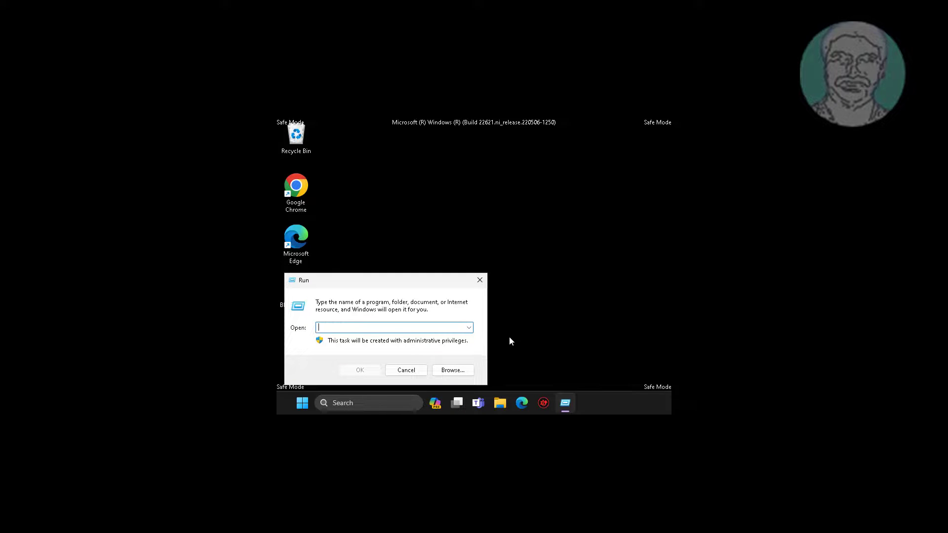
type("msconfig")
key("Return")
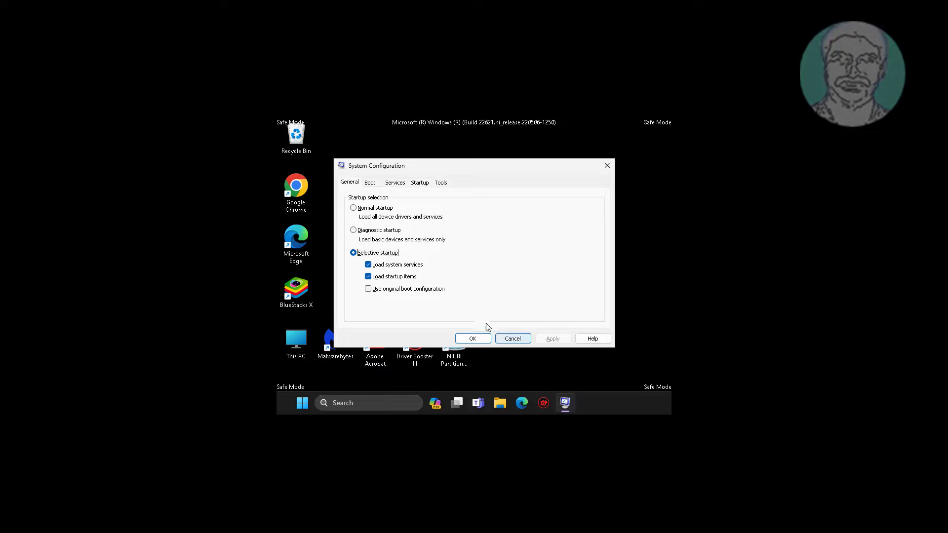
Uncheck Safe boot on the Boot tab, save it, and choose to restart now
left_click(368, 183)
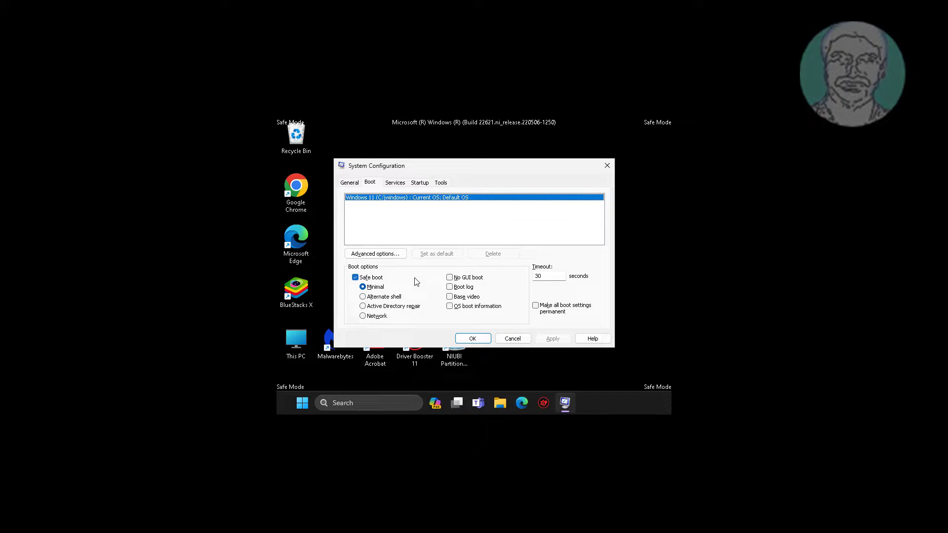
left_click(355, 277)
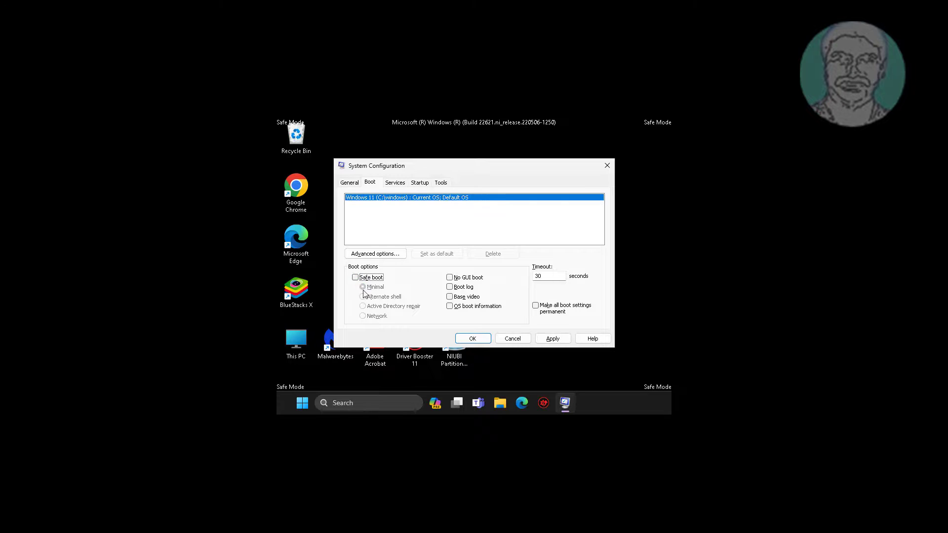
left_click(553, 339)
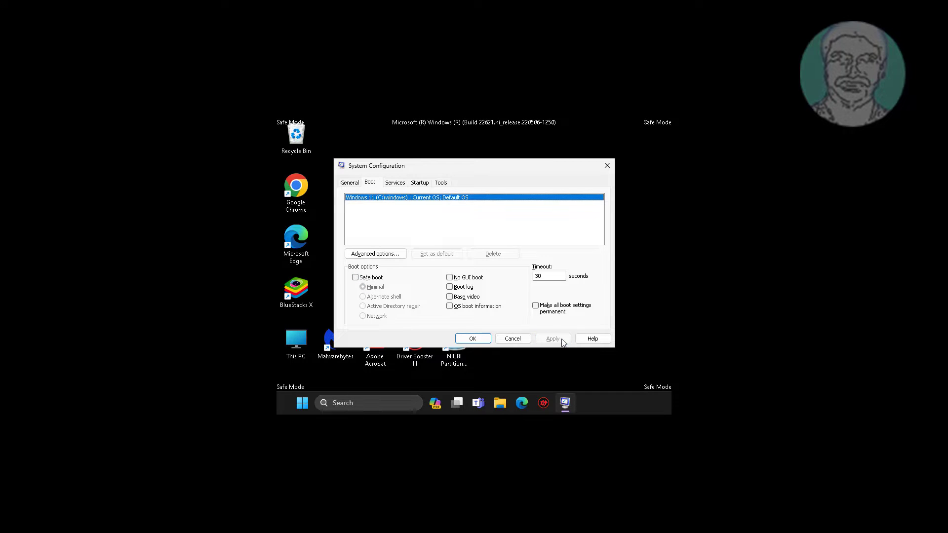
left_click(472, 338)
left_click(460, 277)
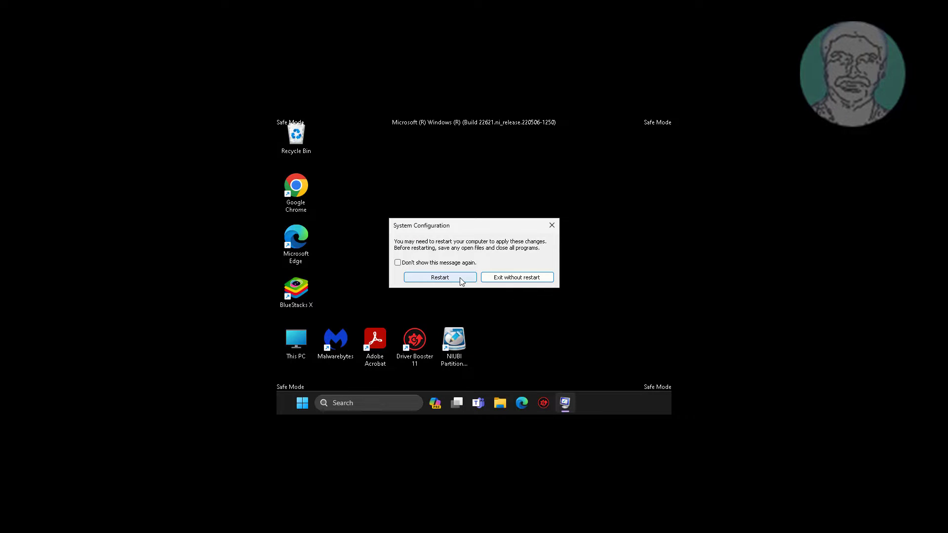